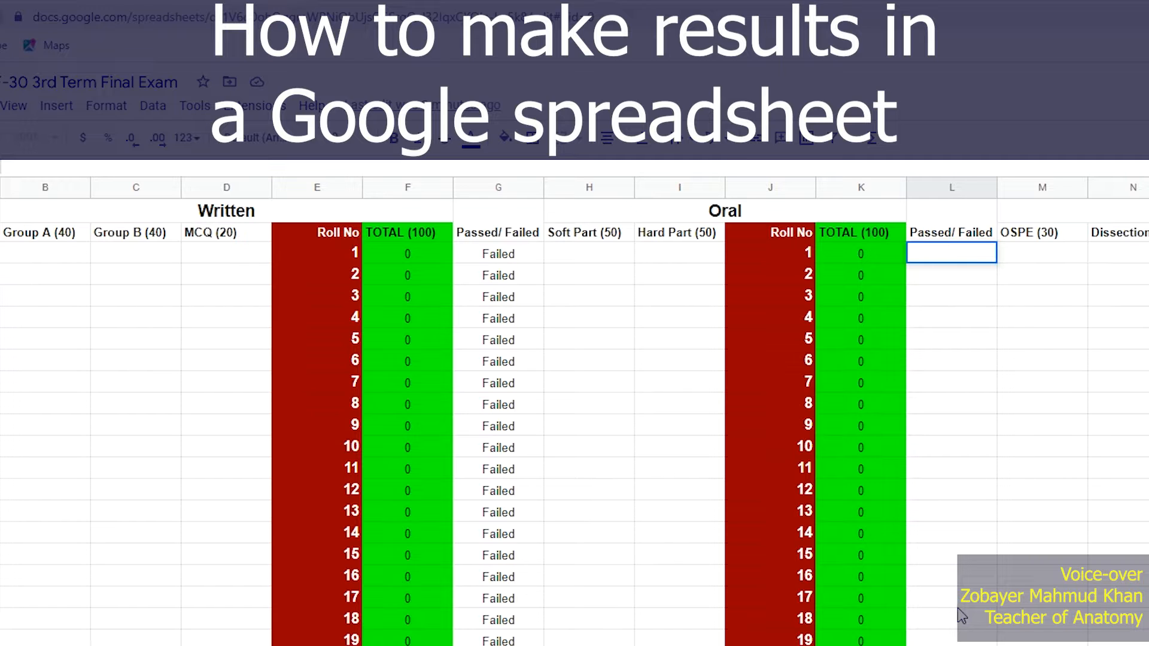
Copy the full nested IF pass/fail formula from the Written section's Passed/Failed cell G3
{"action": "double_click", "coordinate": [504, 256]}
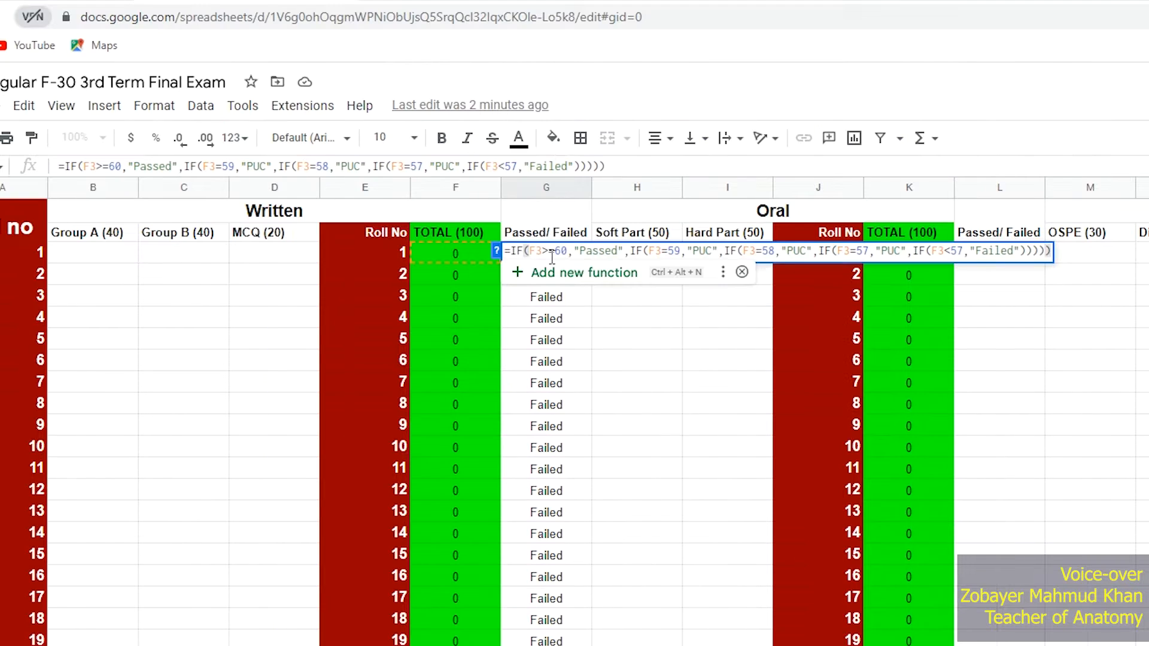
{"action": "left_click", "coordinate": [638, 251]}
{"action": "key", "text": "ctrl+a"}
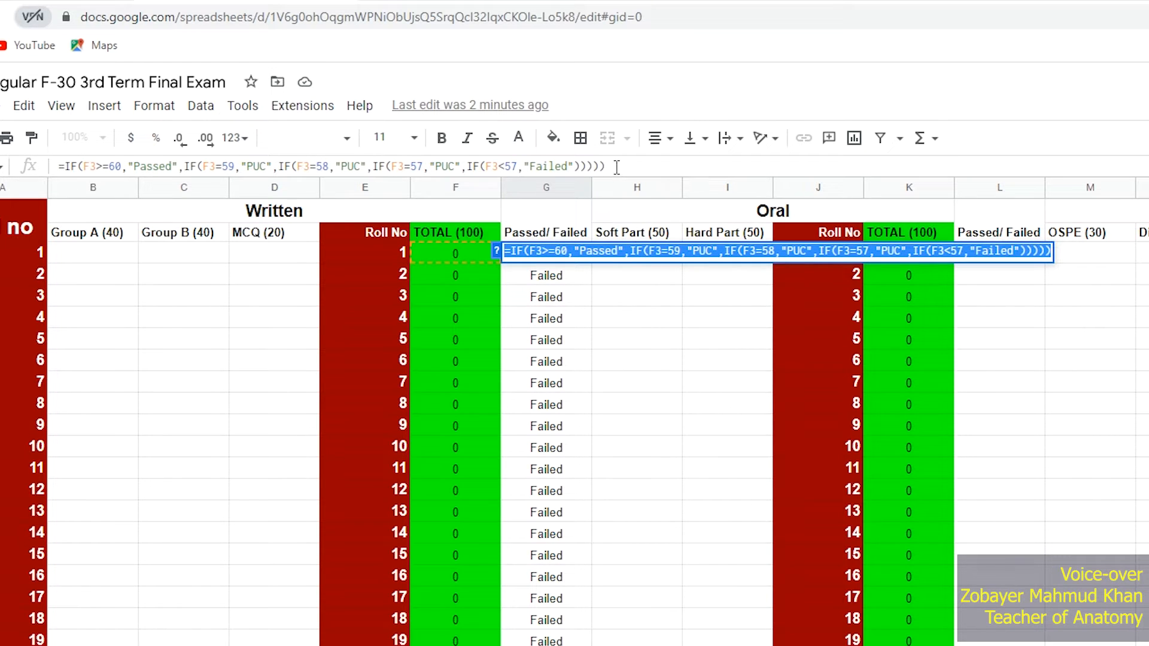
{"action": "left_click", "coordinate": [654, 165]}
{"action": "key", "text": "ctrl+a"}
{"action": "key", "text": "ctrl+c"}
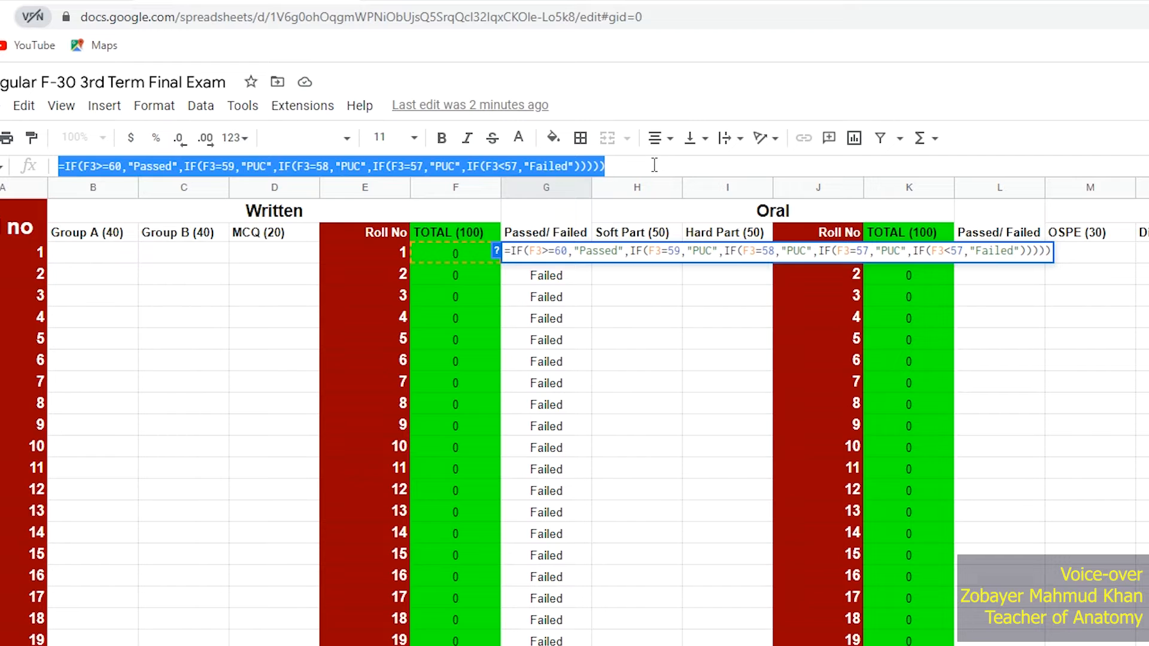
Paste the copied IF formula into the Oral section's first Passed/Failed cell, L3
{"action": "left_click", "coordinate": [1025, 282]}
{"action": "left_click", "coordinate": [1018, 252]}
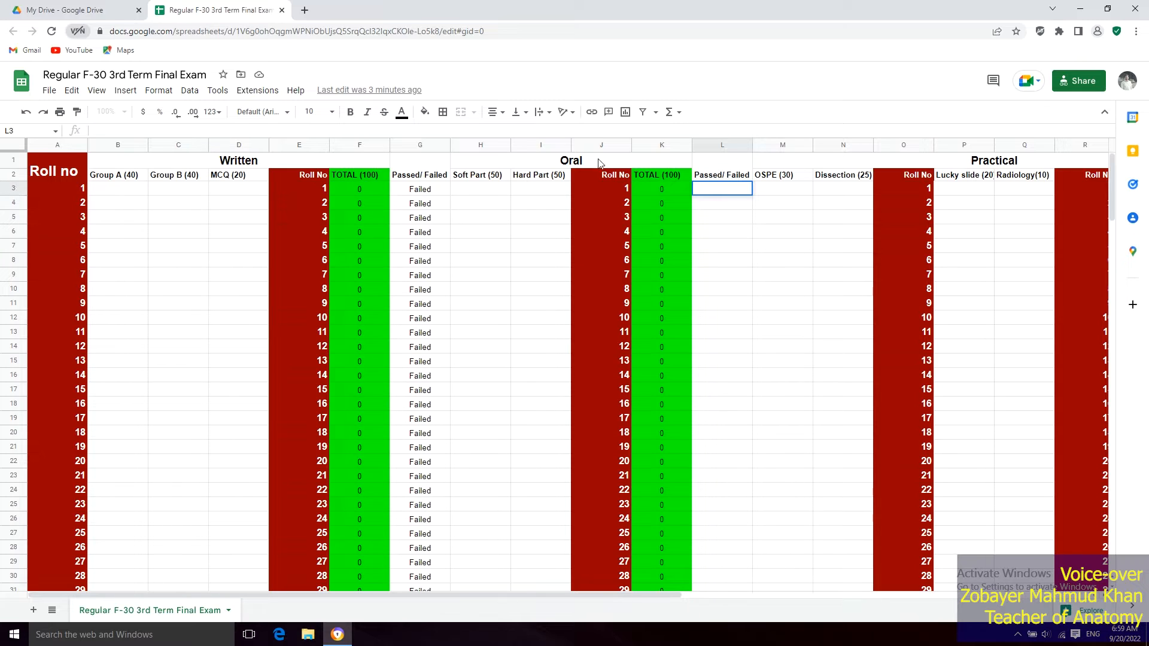
{"action": "left_click", "coordinate": [728, 189]}
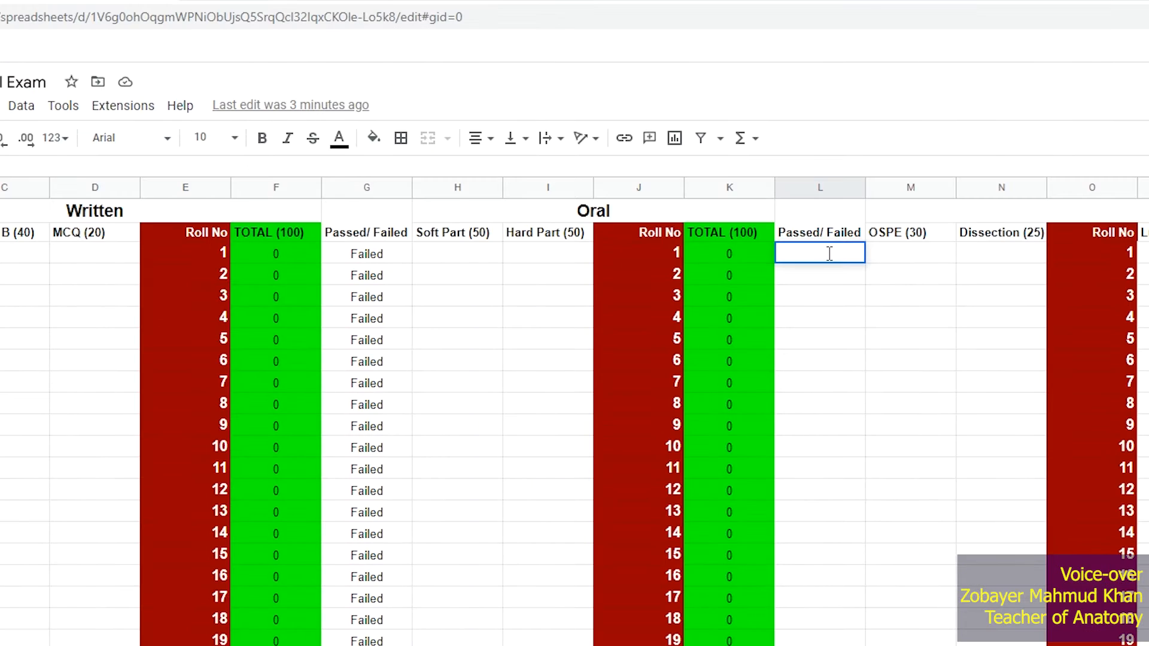
{"action": "key", "text": "ctrl+v"}
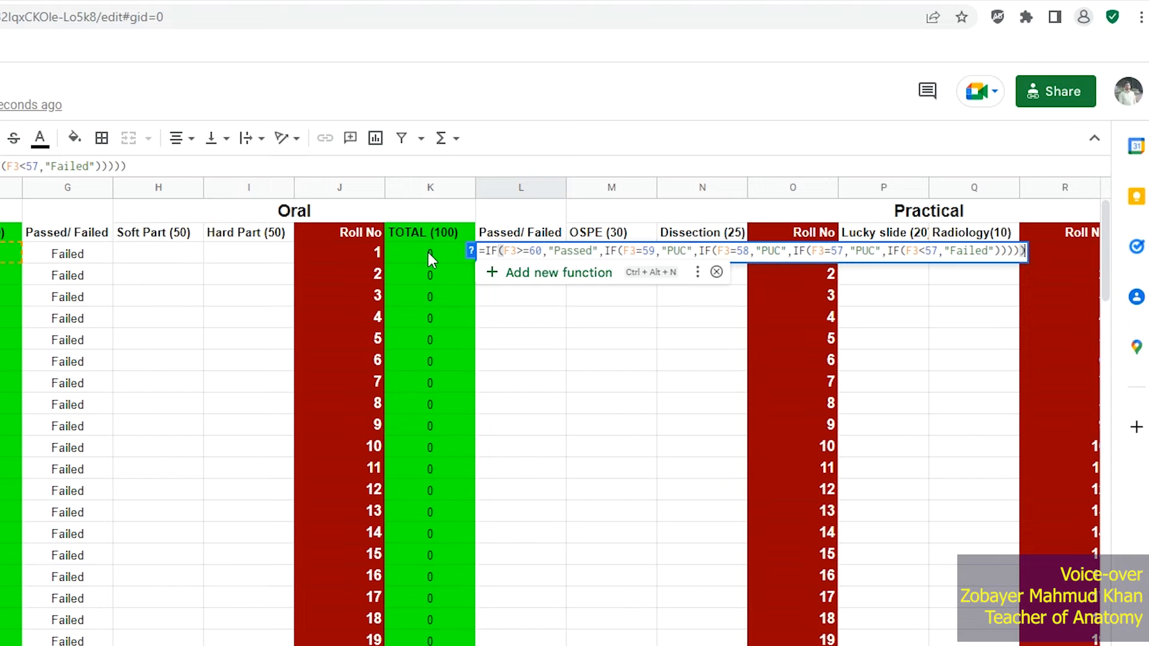
Replace F3 with K3 in the >=60 and =59 conditions of the pasted formula in L3
{"action": "left_click", "coordinate": [514, 250]}
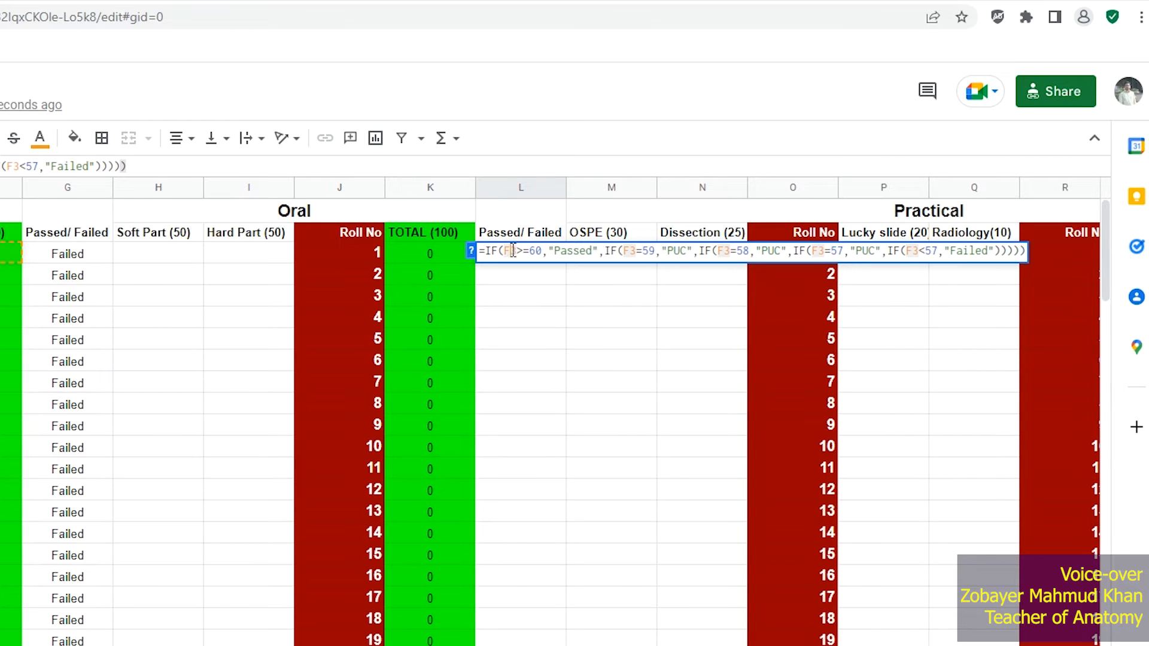
{"action": "key", "text": "BackSpace"}
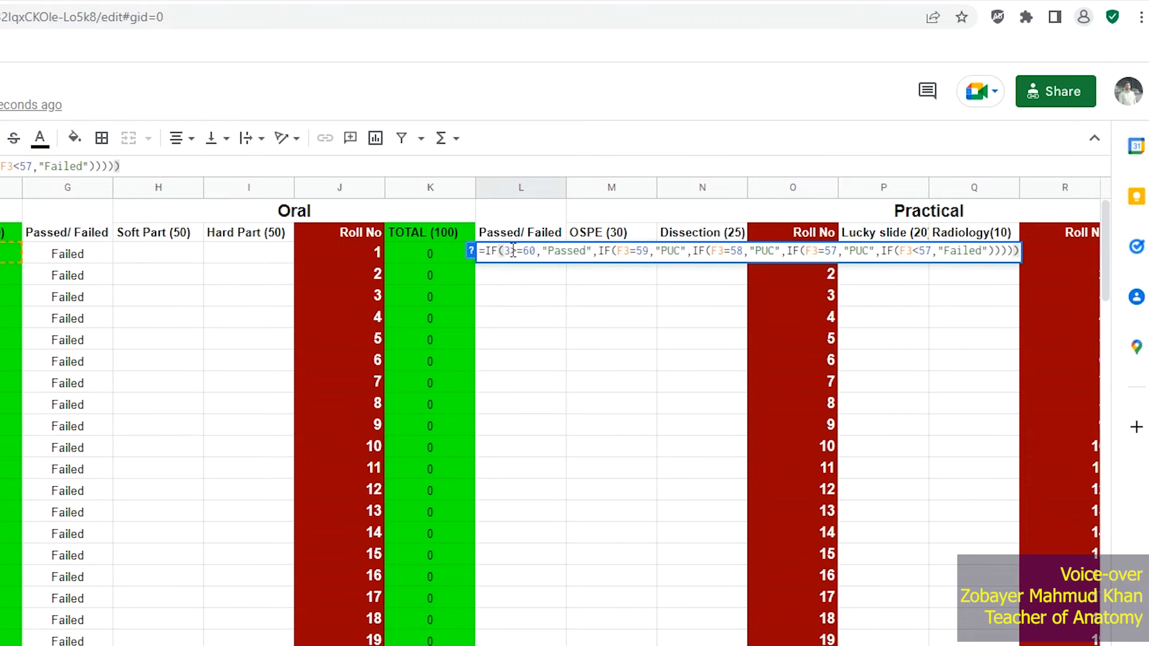
{"action": "type", "text": "K"}
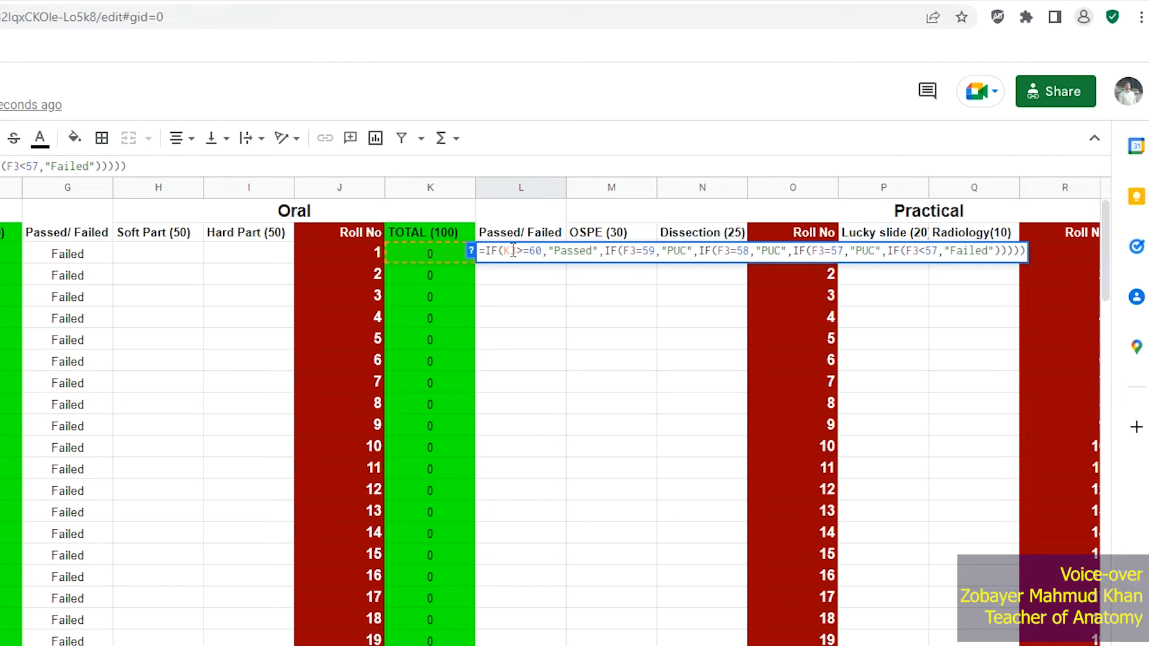
{"action": "key", "text": "shift+Left"}
{"action": "left_click", "coordinate": [627, 250]}
{"action": "key", "text": "BackSpace"}
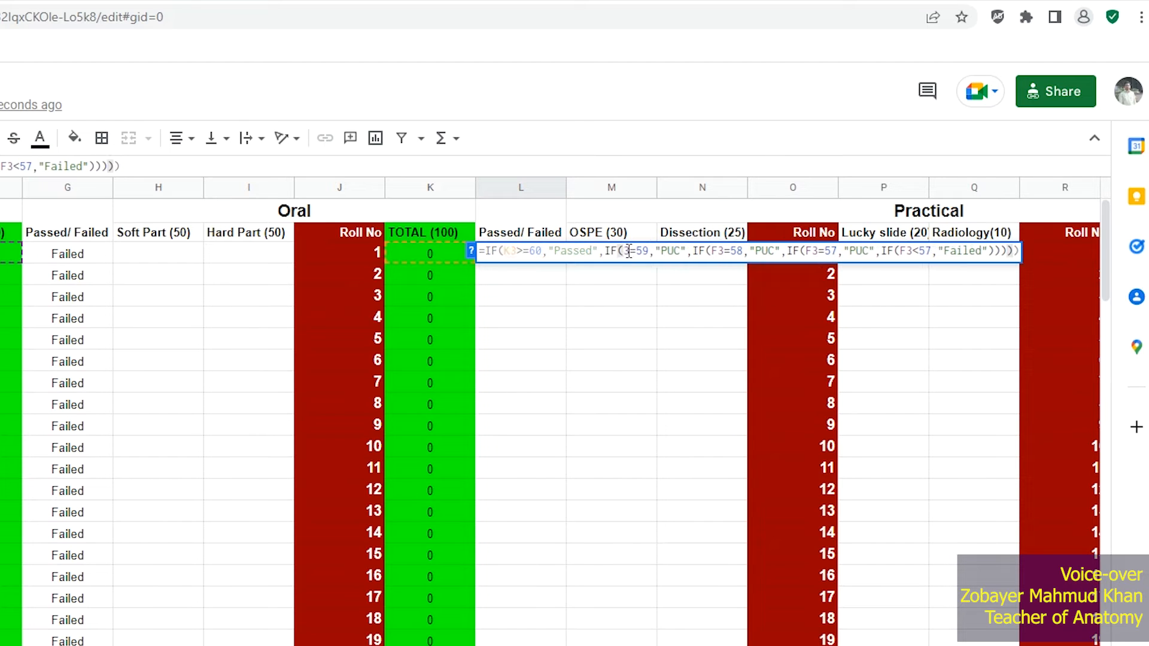
{"action": "type", "text": "K"}
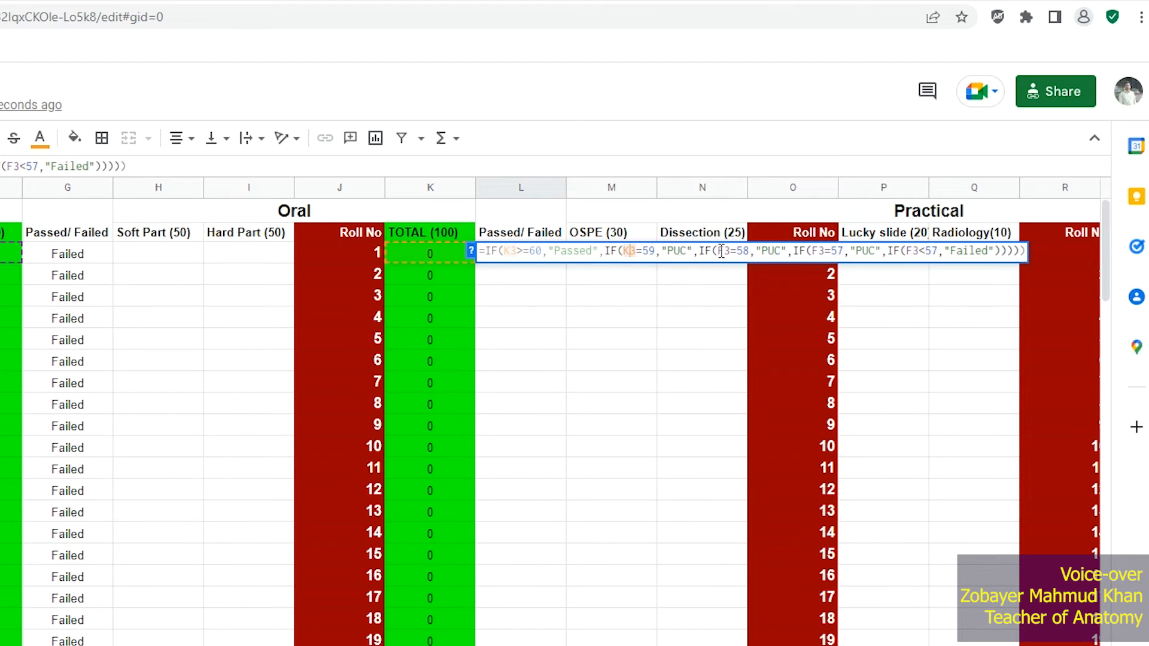
Replace F3 with K3 in the =58, =57 and <57 conditions of L3's formula, and accept the suggested autofill down column L
{"action": "left_click", "coordinate": [723, 250]}
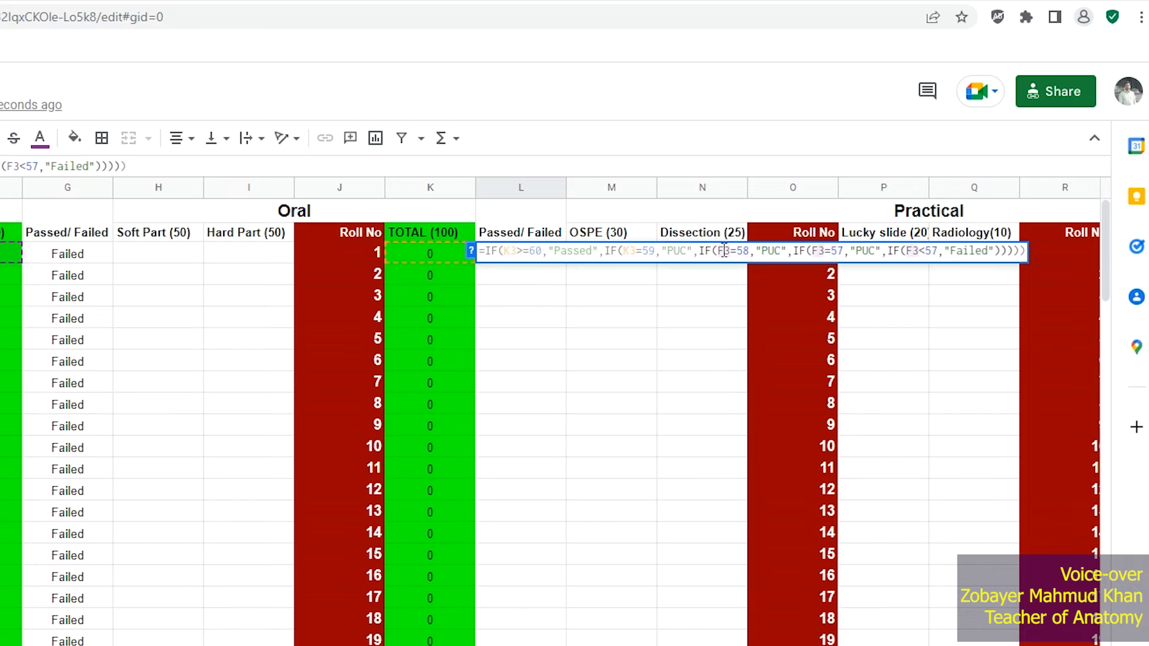
{"action": "key", "text": "BackSpace"}
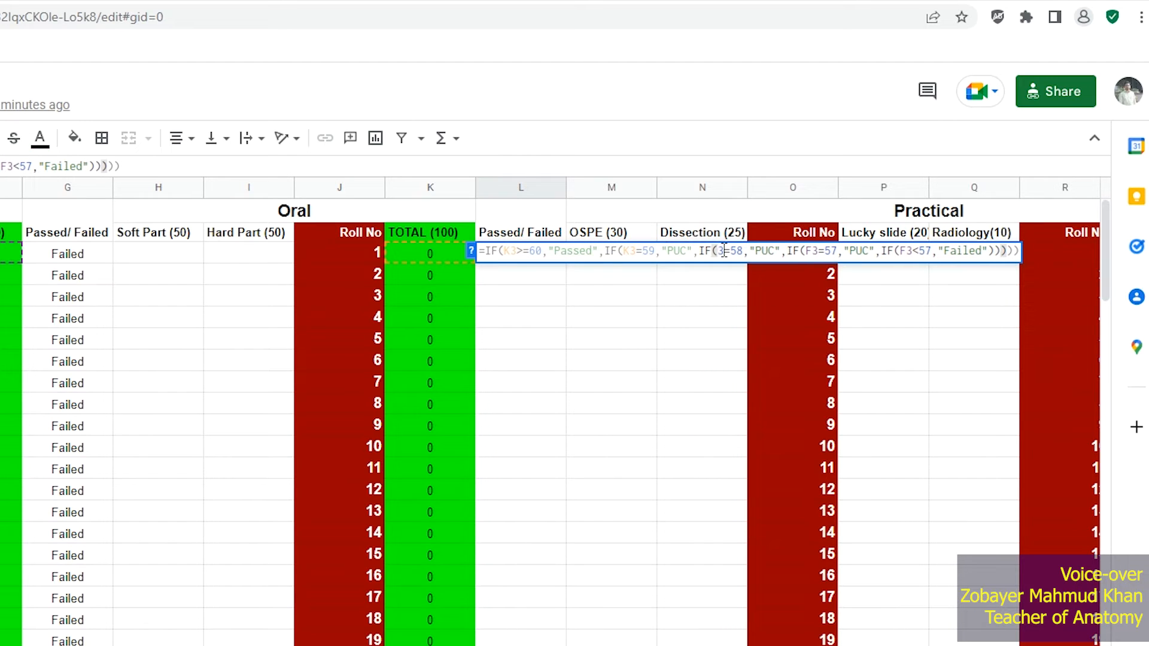
{"action": "type", "text": "K"}
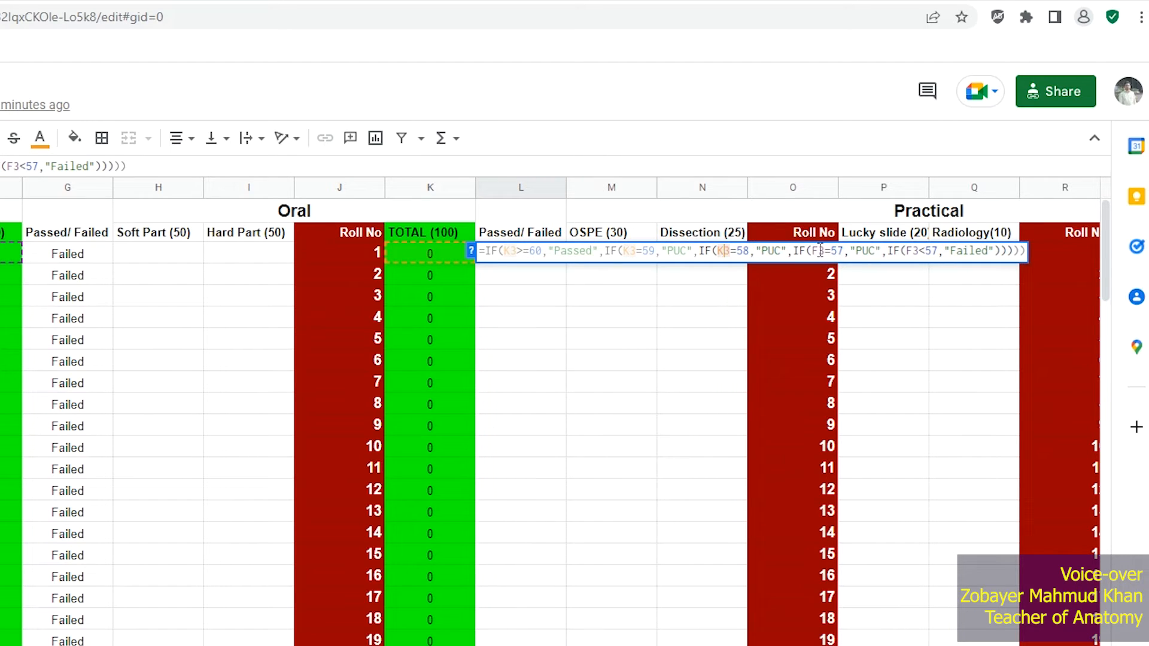
{"action": "left_click", "coordinate": [819, 250]}
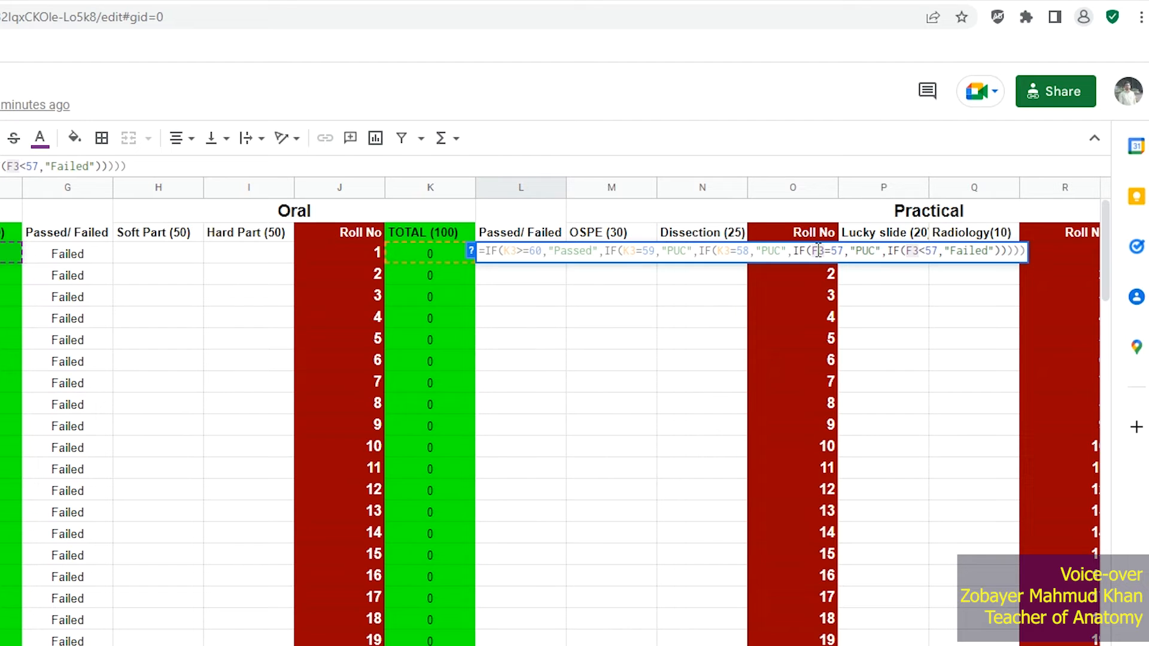
{"action": "key", "text": "BackSpace"}
{"action": "type", "text": "K"}
{"action": "left_click", "coordinate": [913, 252]}
{"action": "key", "text": "BackSpace"}
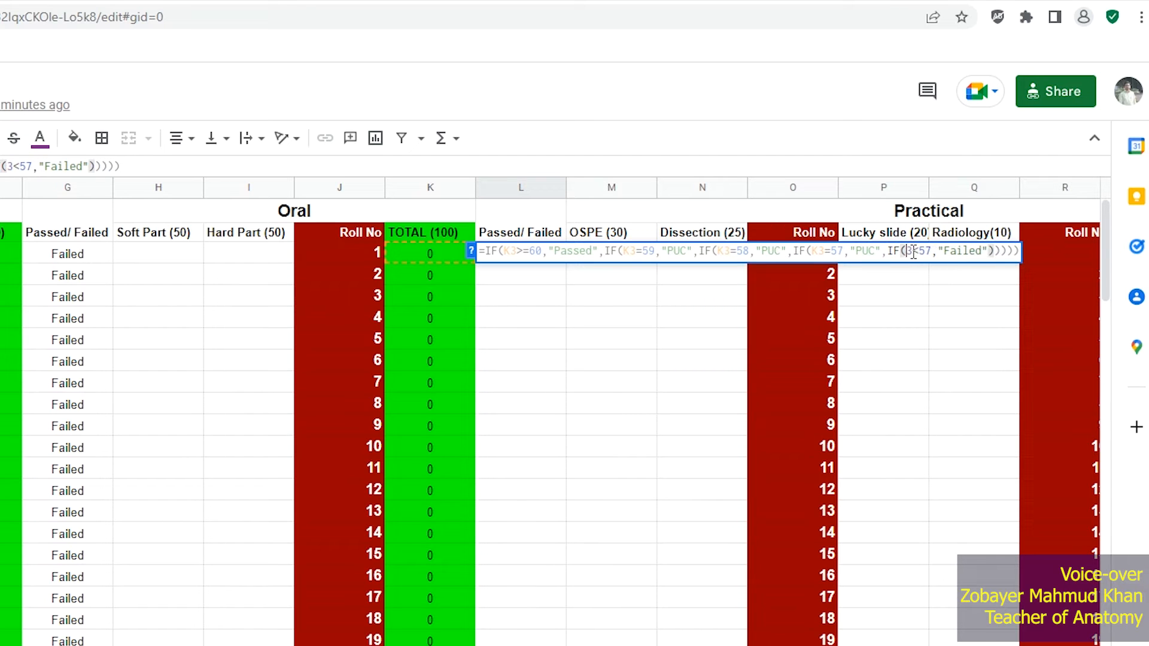
{"action": "type", "text": "K"}
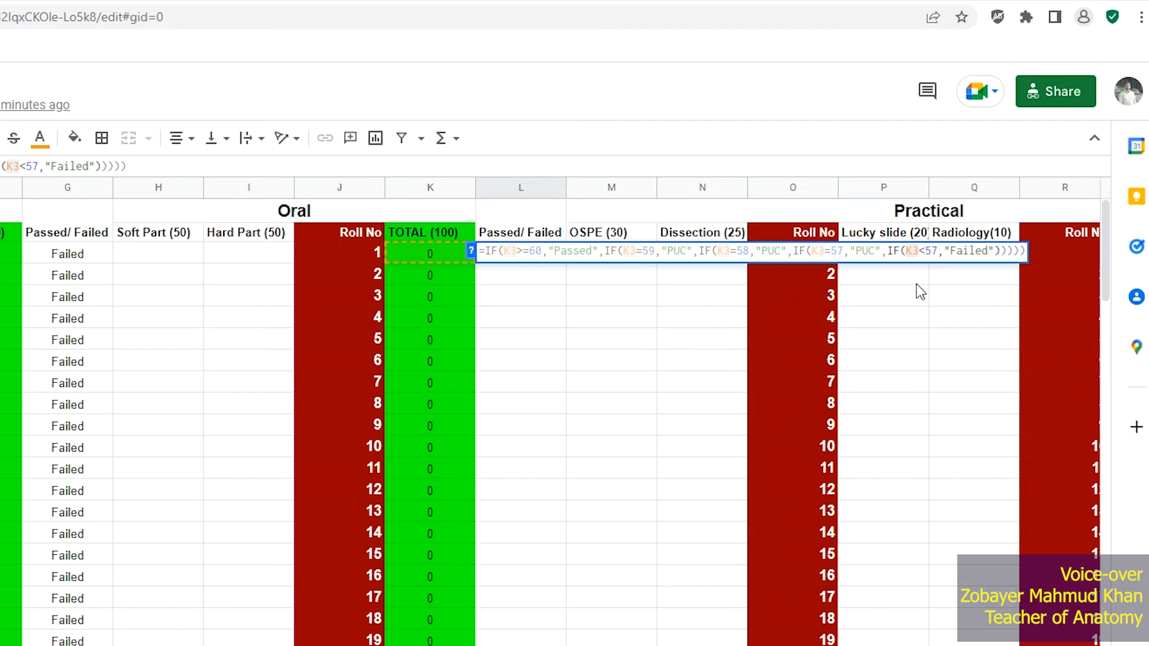
{"action": "key", "text": "Return"}
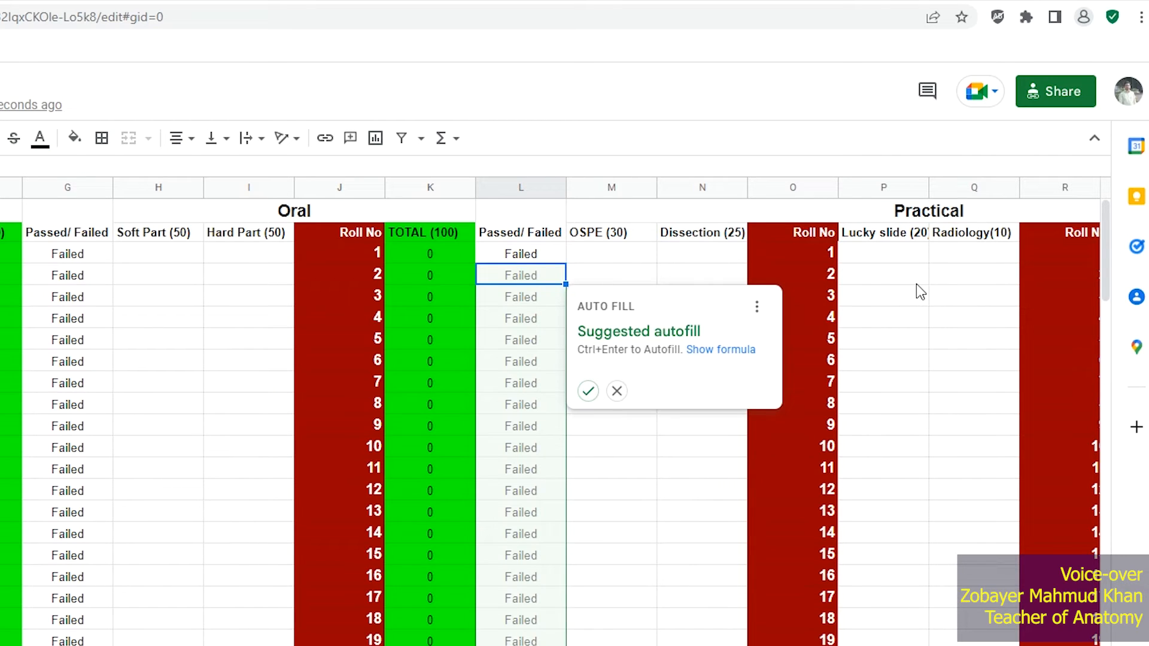
{"action": "left_click", "coordinate": [588, 392]}
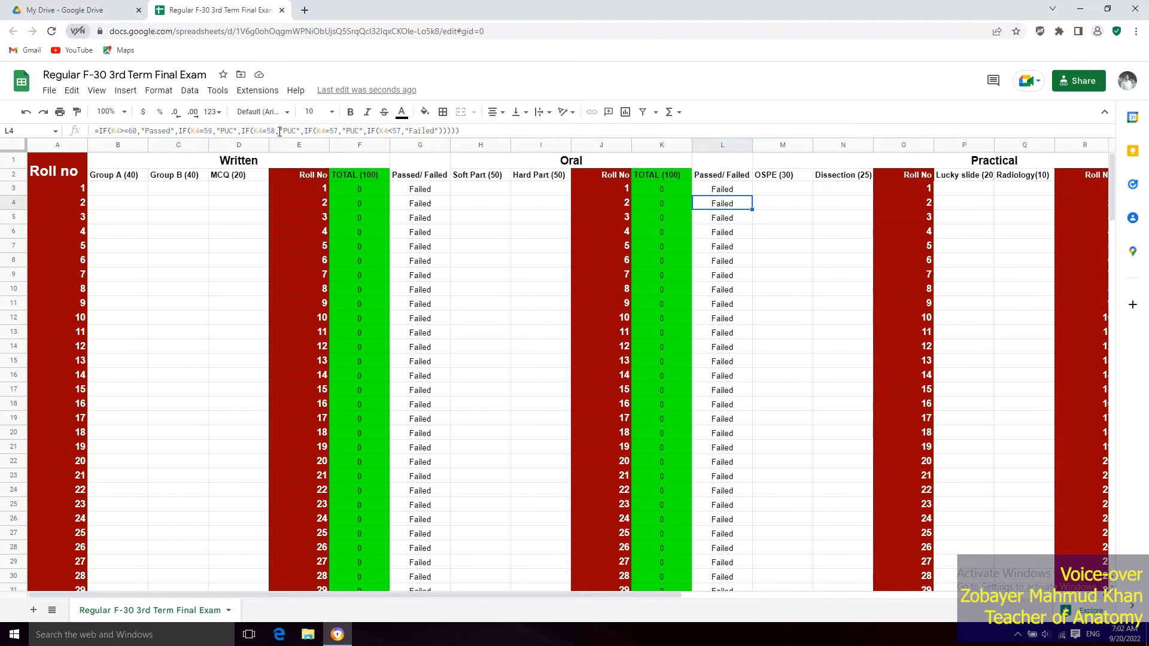
Examine the complete autofilled IF formula in cell L4, highlighting all of it, and leave the cell
{"action": "left_click", "coordinate": [470, 131]}
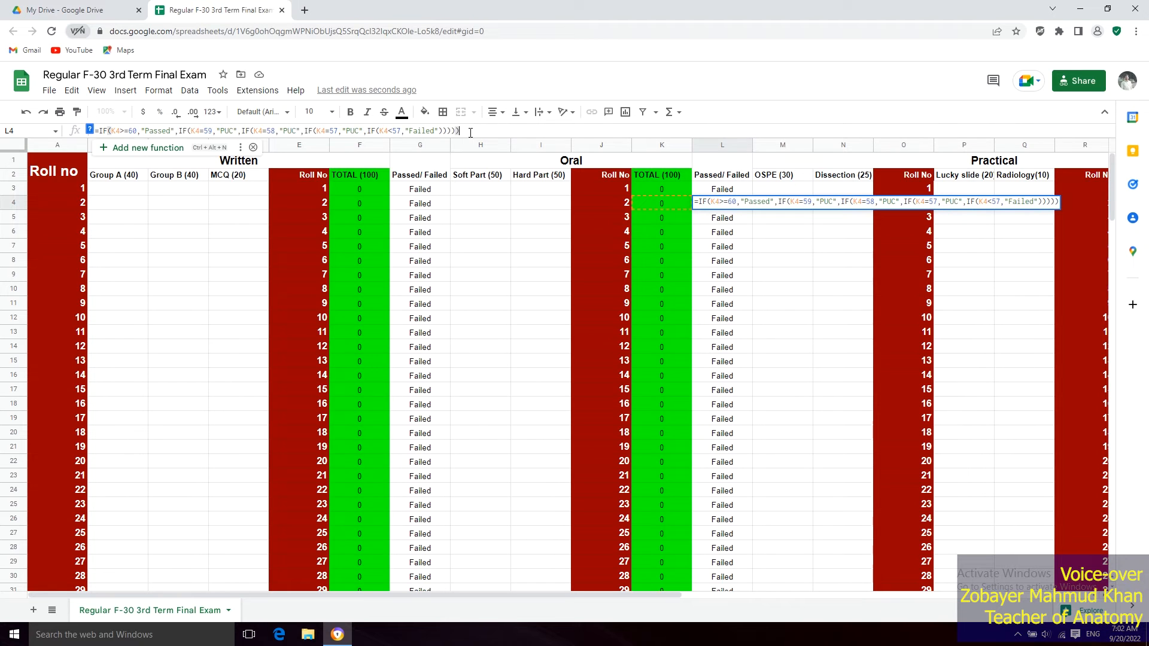
{"action": "left_click_drag", "start_coordinate": [470, 132], "coordinate": [87, 140]}
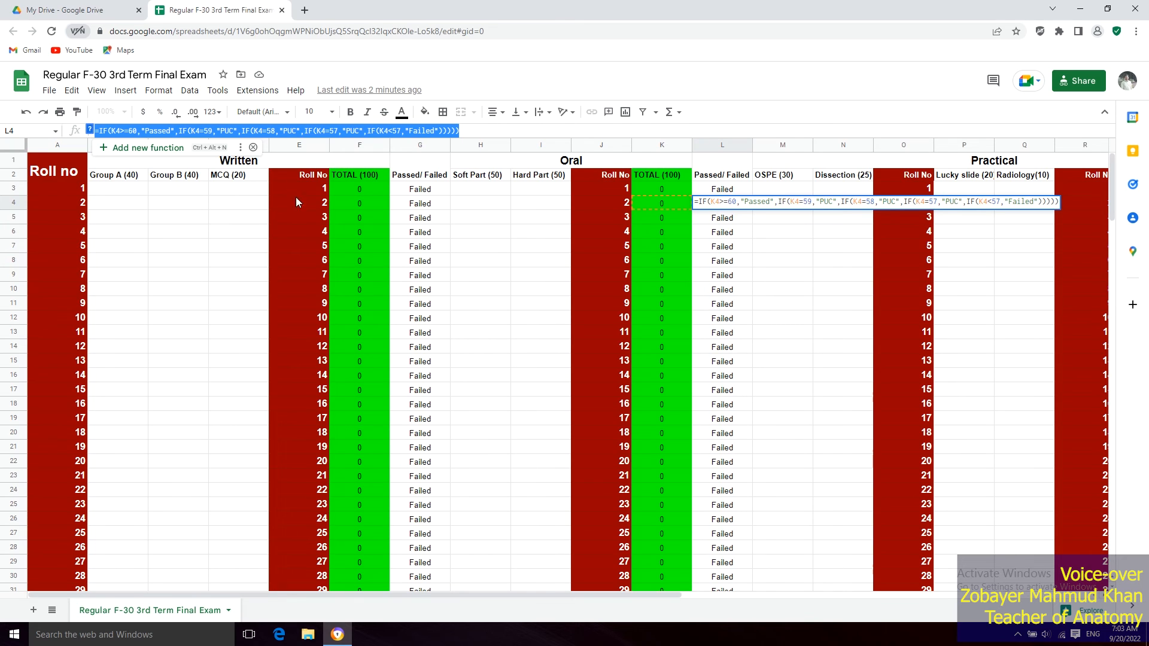
{"action": "left_click", "coordinate": [830, 398]}
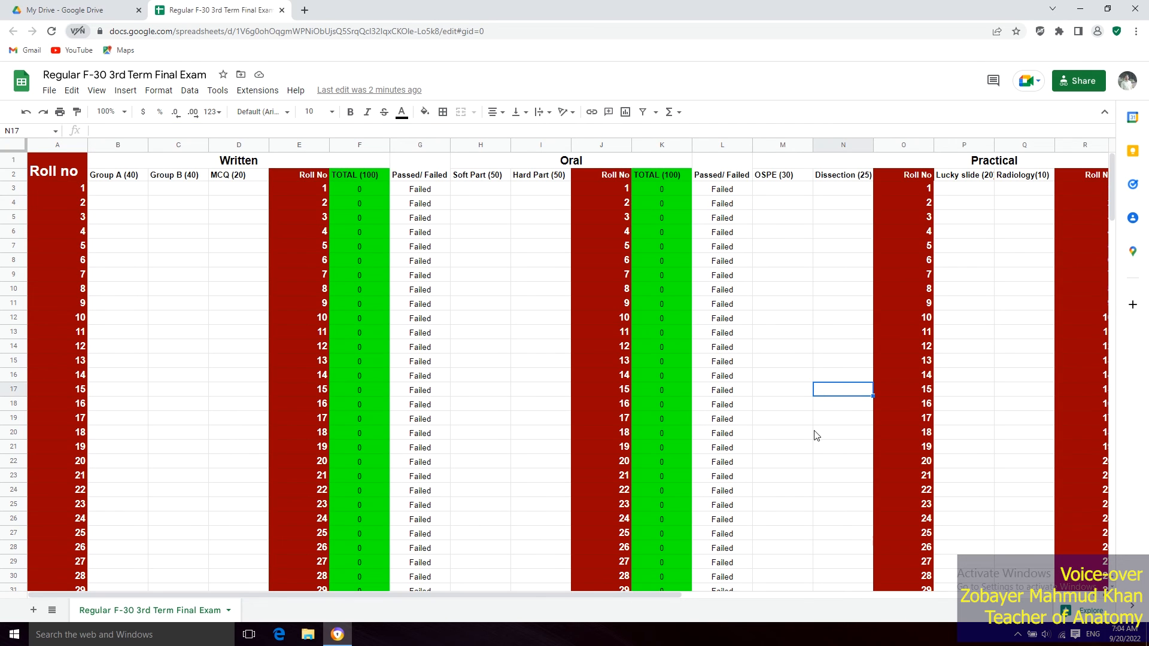